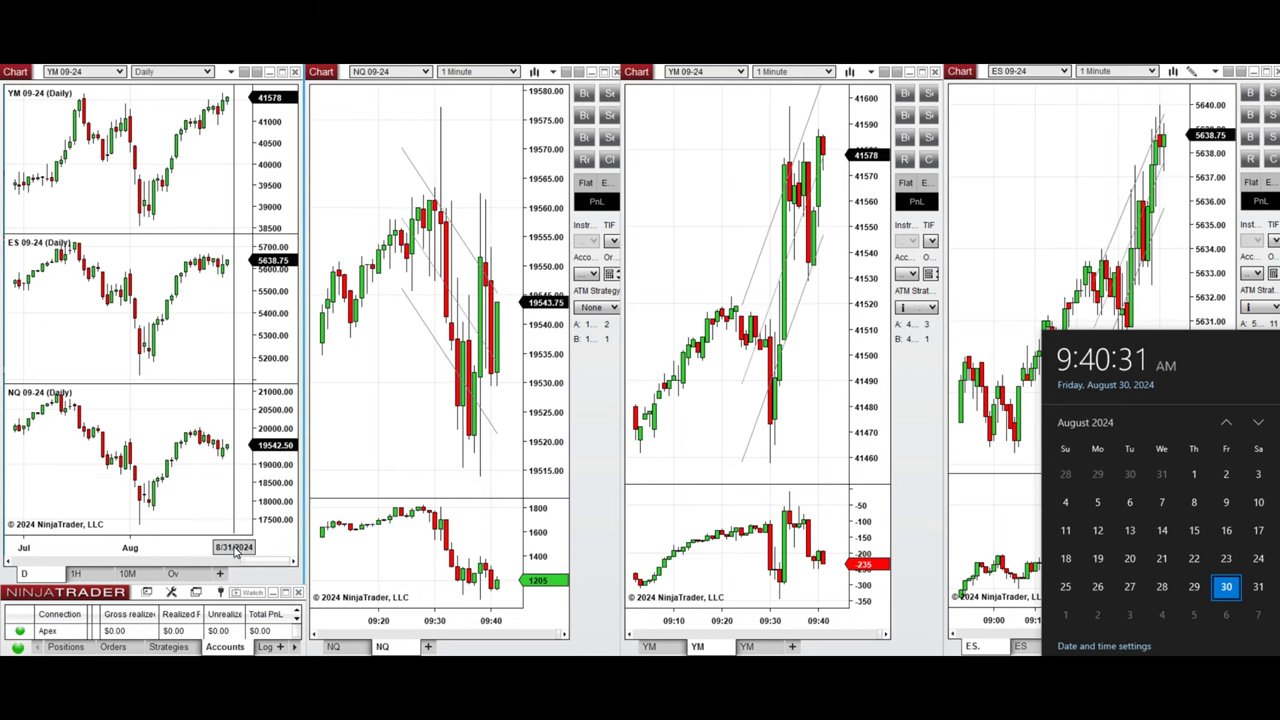
# Put the overview chart on 60-minute bars with wider bars, after briefly trying 10-minute.
pyautogui.click(75, 573)
pyautogui.moveTo(122, 549); pyautogui.dragTo(116, 548)
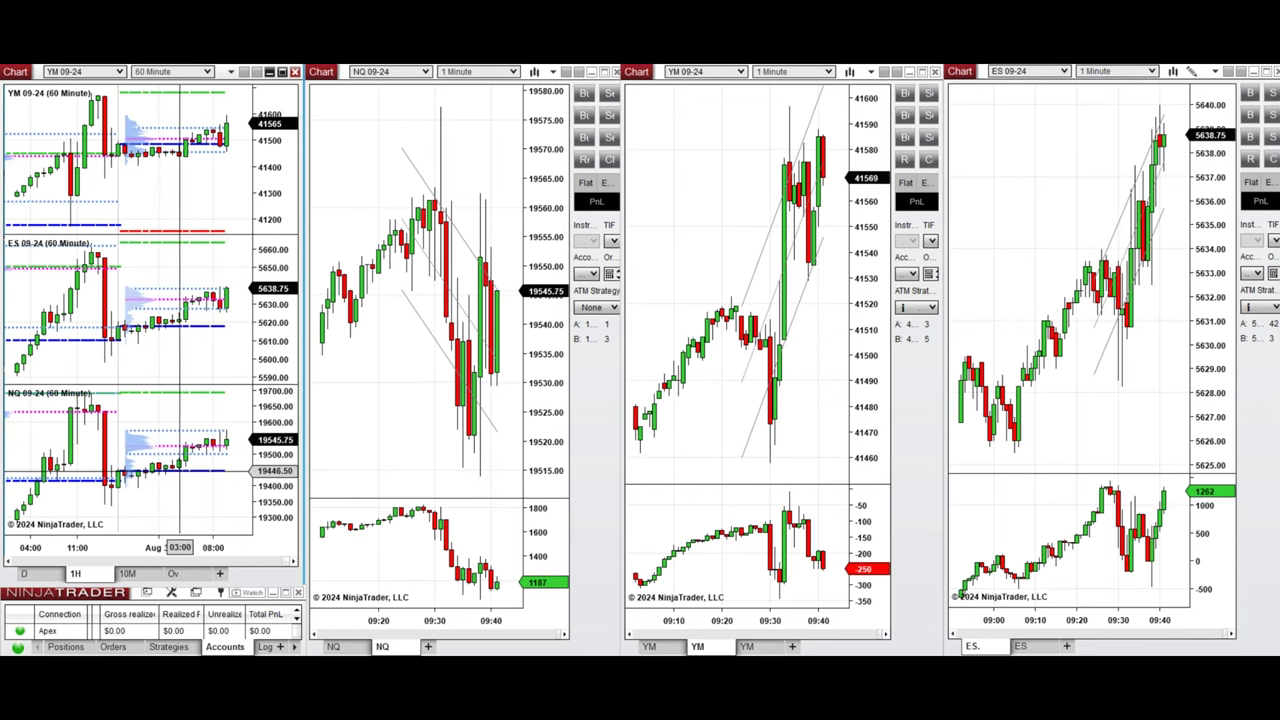
pyautogui.click(127, 573)
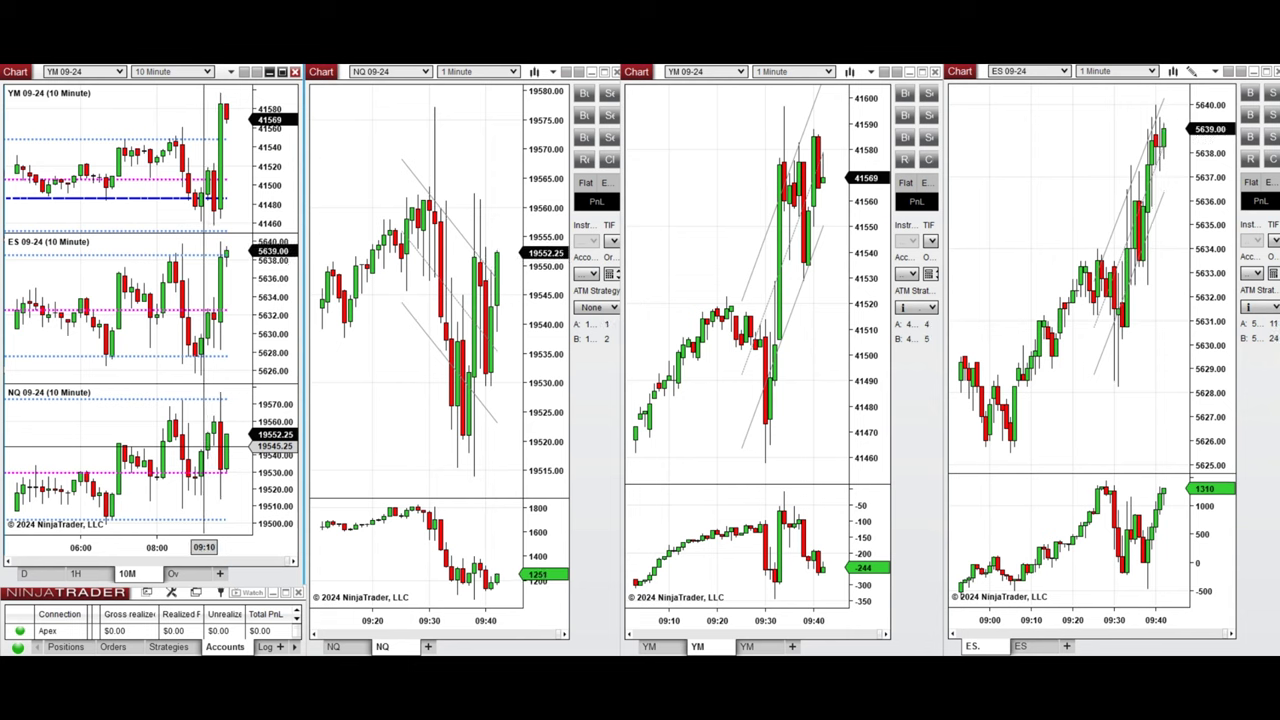
pyautogui.click(76, 574)
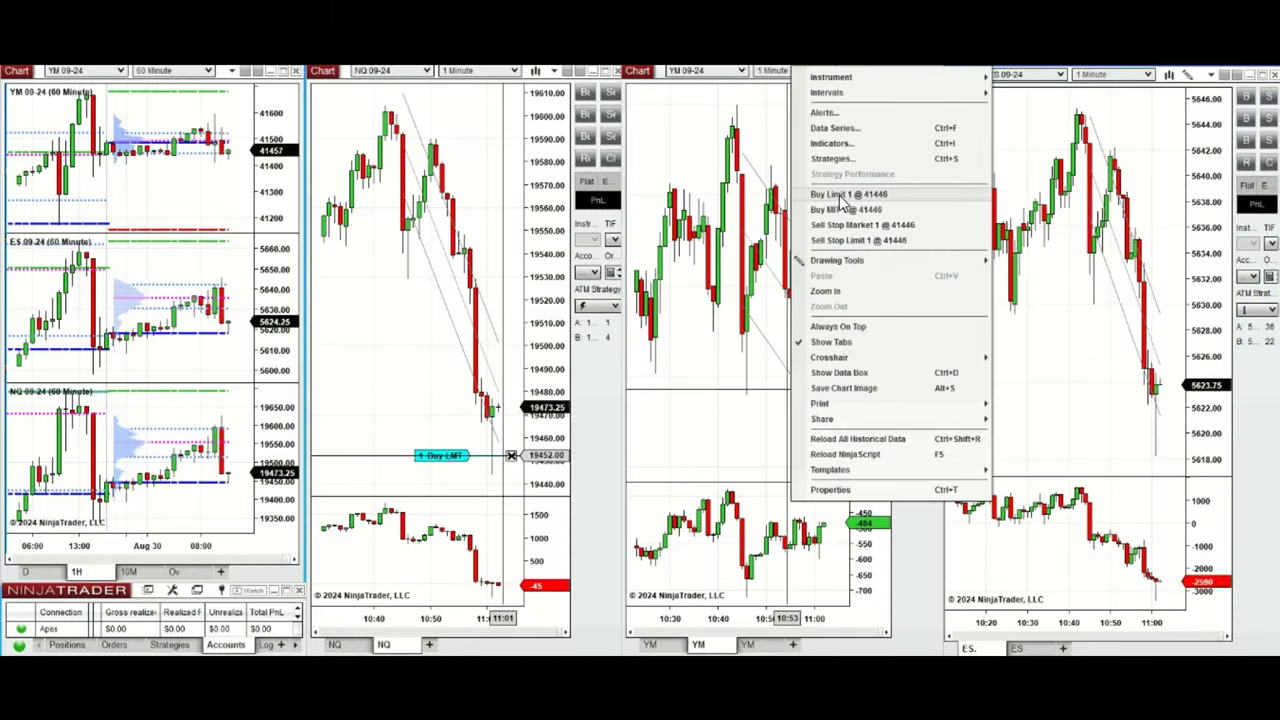
# Place one-contract buy limits at 41446 on the YM chart and 5619.00 on the ES chart.
pyautogui.click(848, 193)
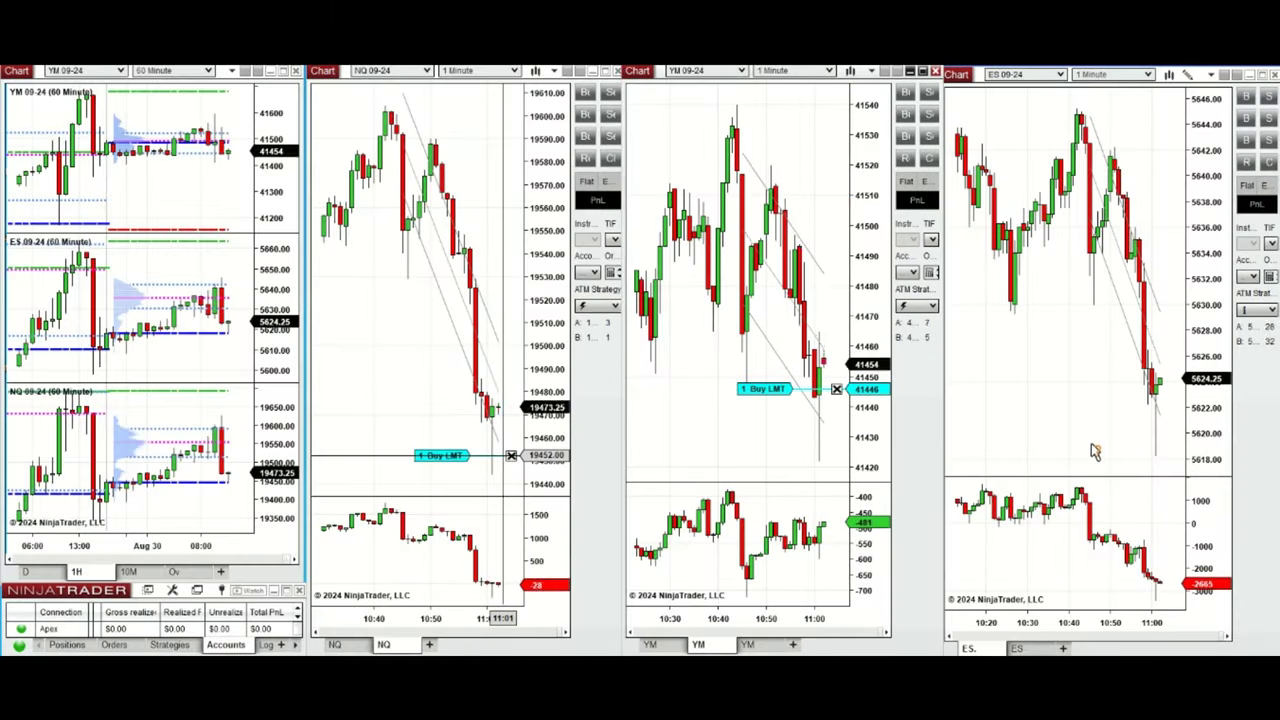
pyautogui.rightClick(1122, 447)
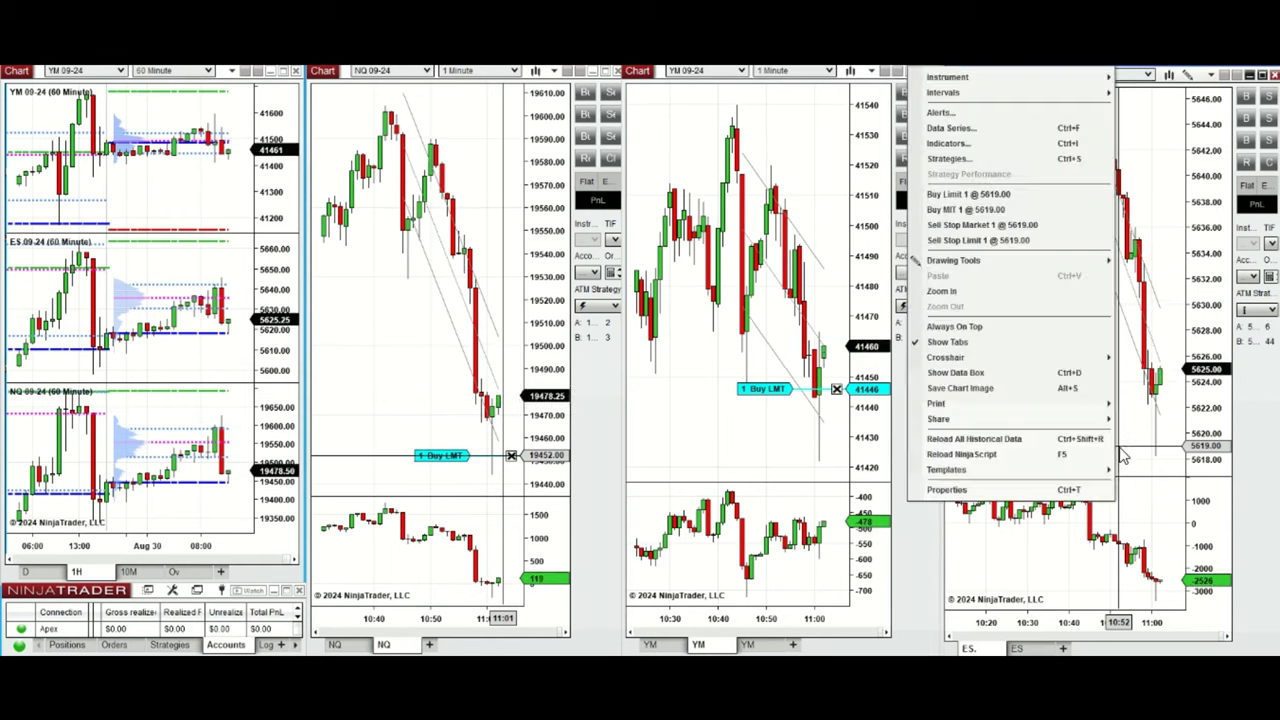
pyautogui.click(1013, 193)
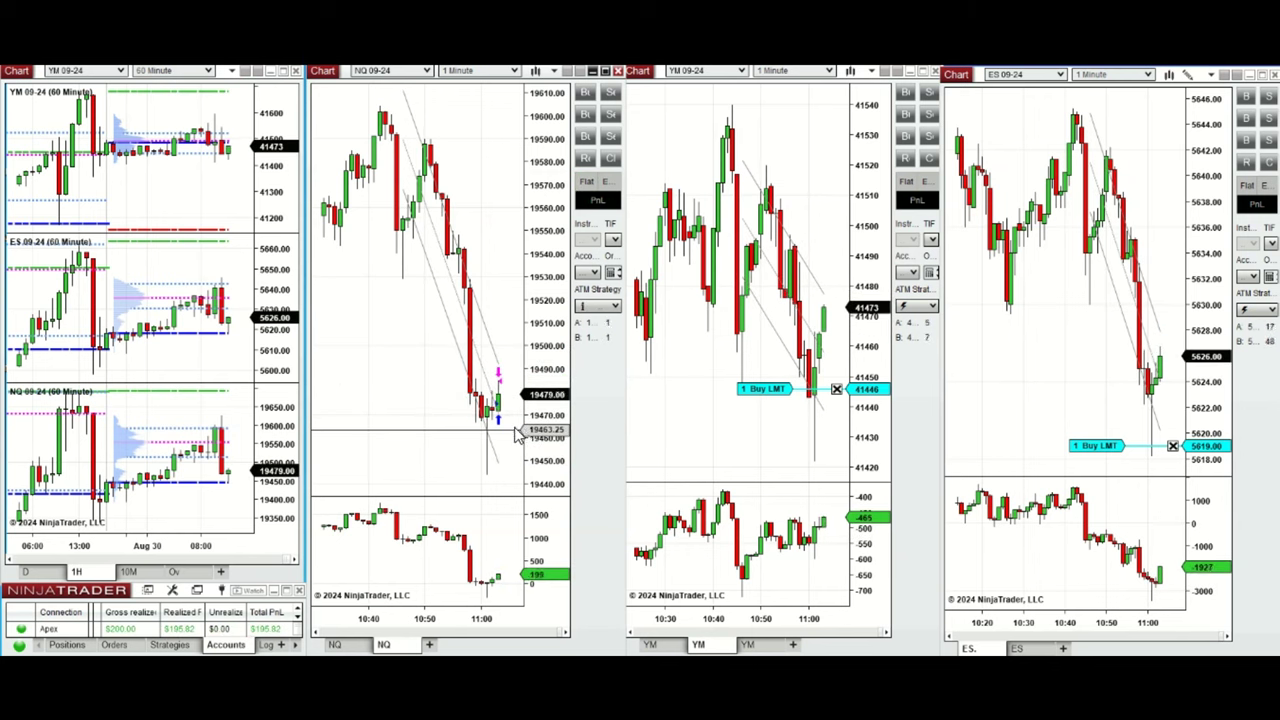
# Raise the YM and ES buy limits (ES to 5623), lower NQ stop to 19449.25 and YM target to 41480.
pyautogui.moveTo(782, 392); pyautogui.dragTo(785, 352)
pyautogui.moveTo(1108, 452); pyautogui.dragTo(1108, 394)
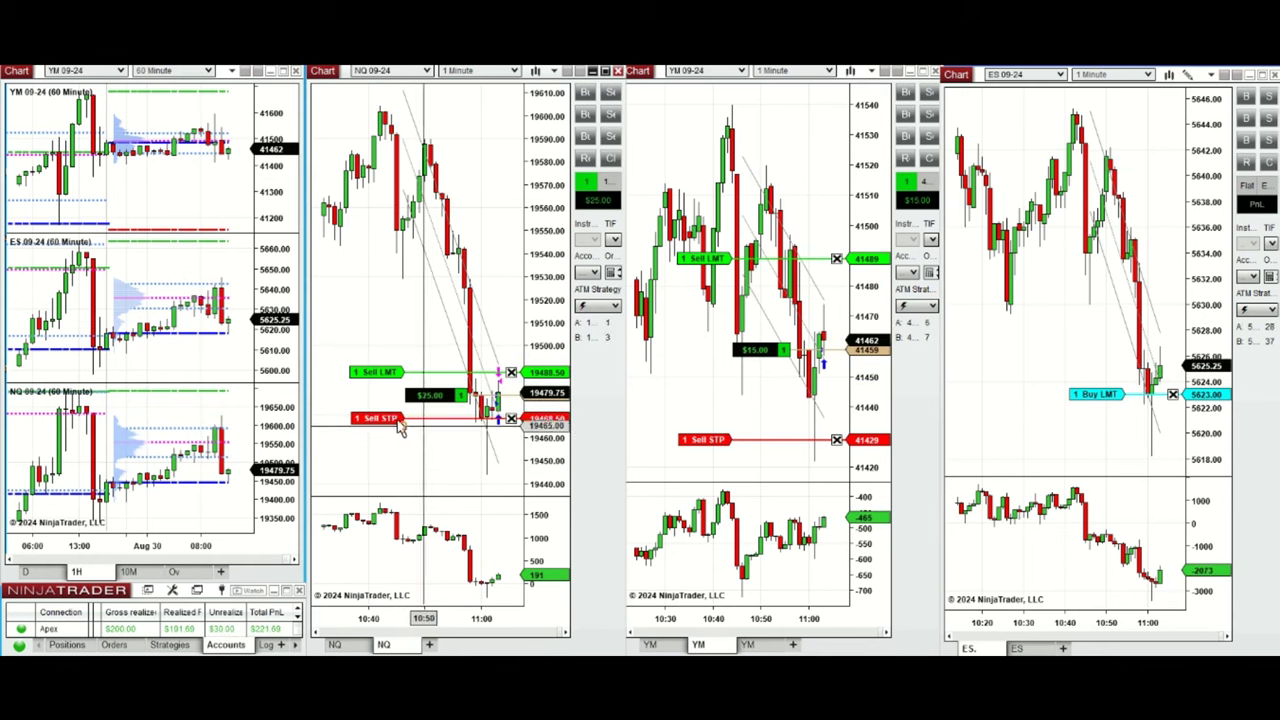
pyautogui.moveTo(395, 452); pyautogui.dragTo(396, 472)
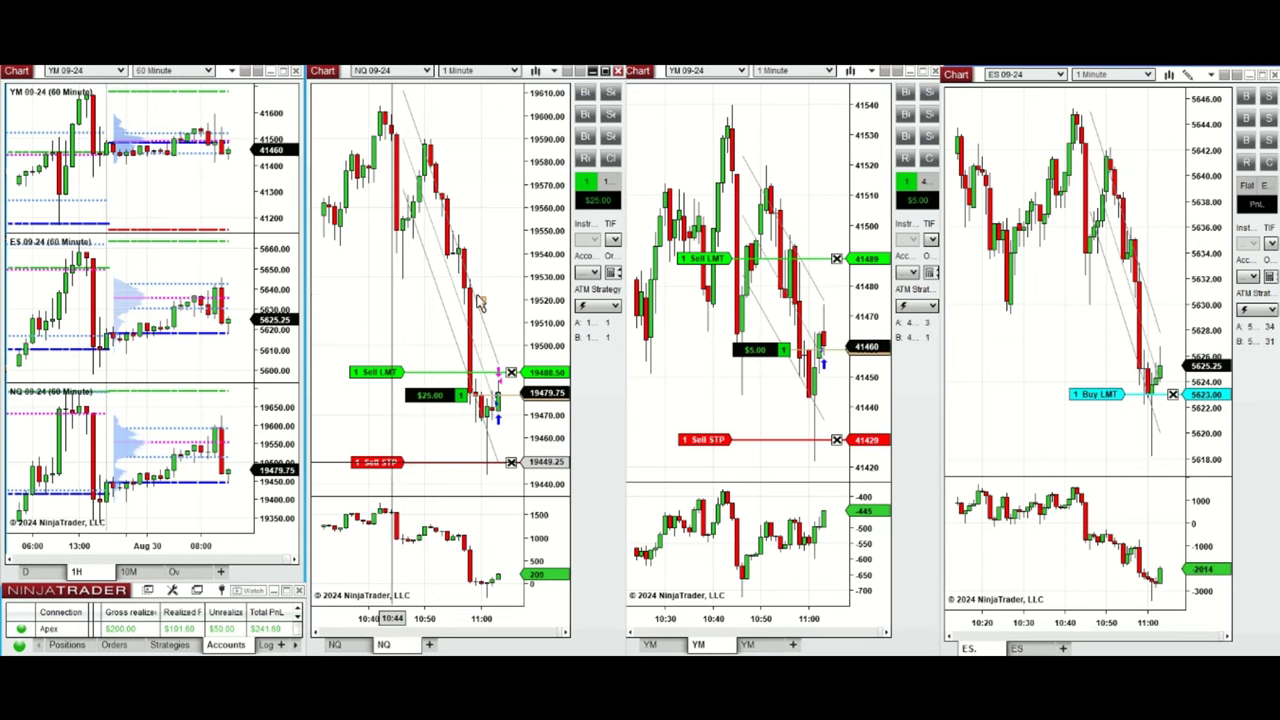
pyautogui.moveTo(705, 259); pyautogui.dragTo(705, 287)
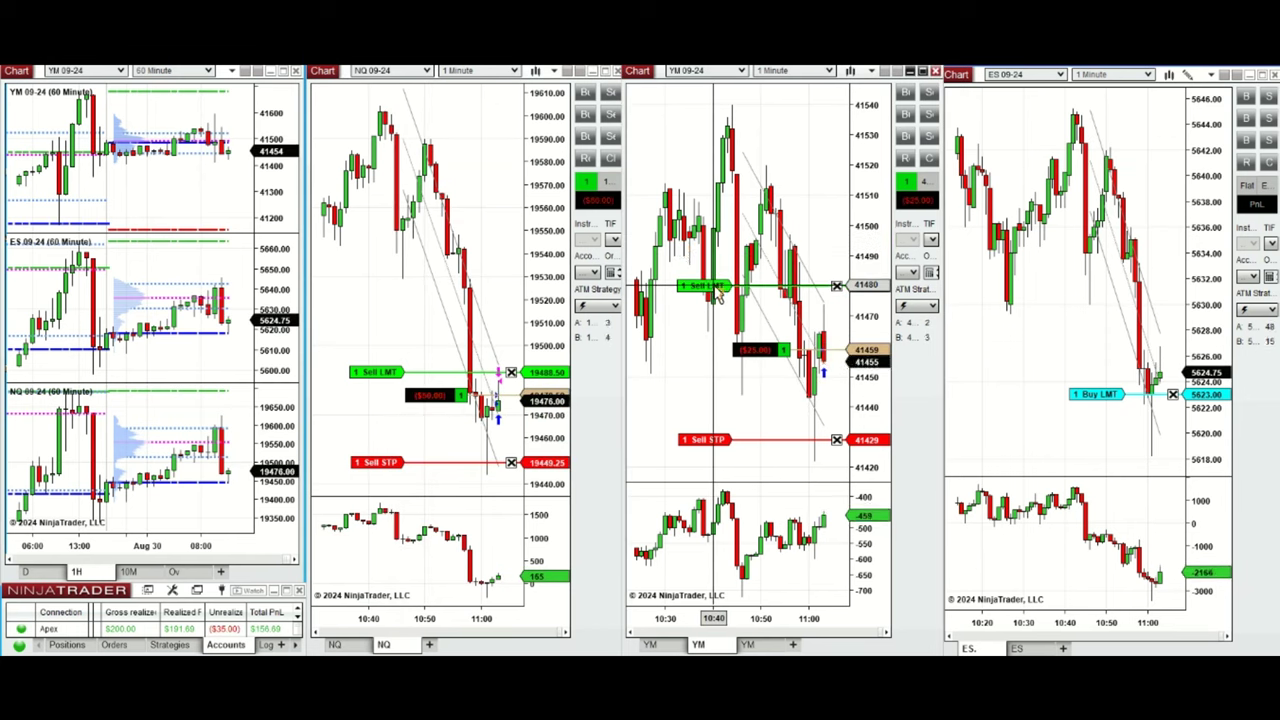
# Lower the YM stop loss to 41422 and the NQ stop loss to 19438.50.
pyautogui.click(550, 250)
pyautogui.moveTo(705, 440); pyautogui.dragTo(719, 466)
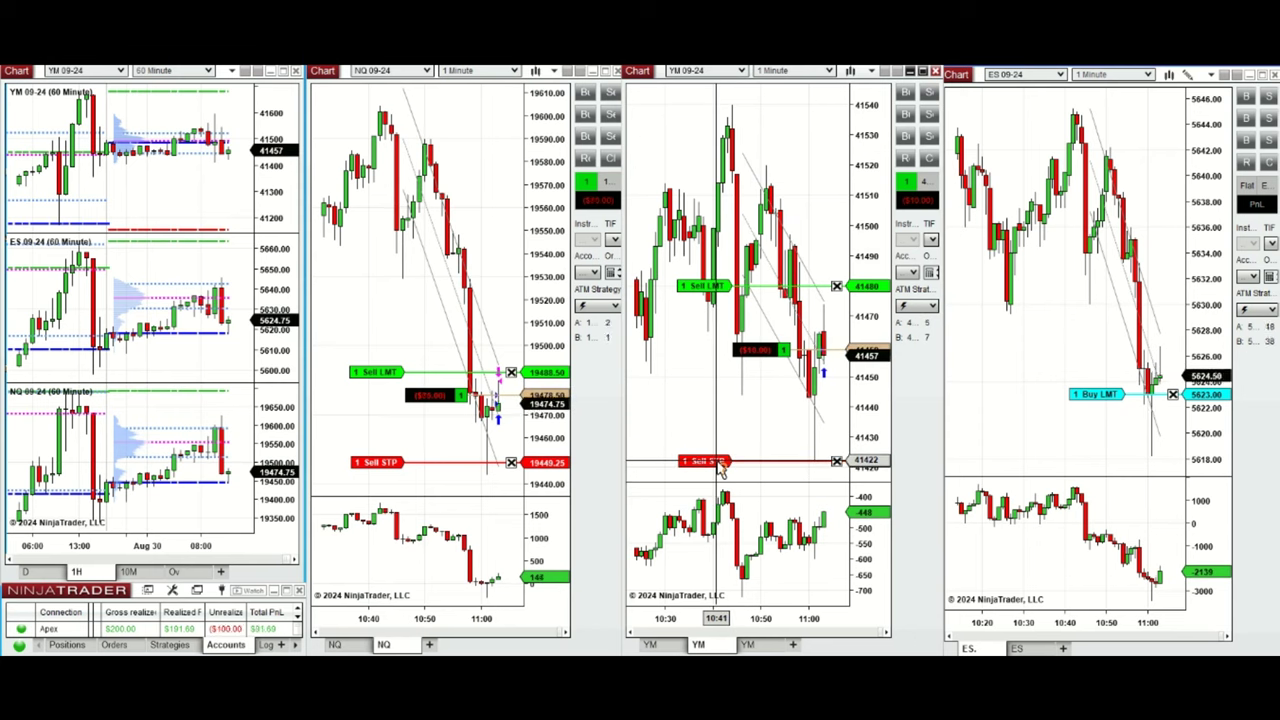
pyautogui.click(539, 243)
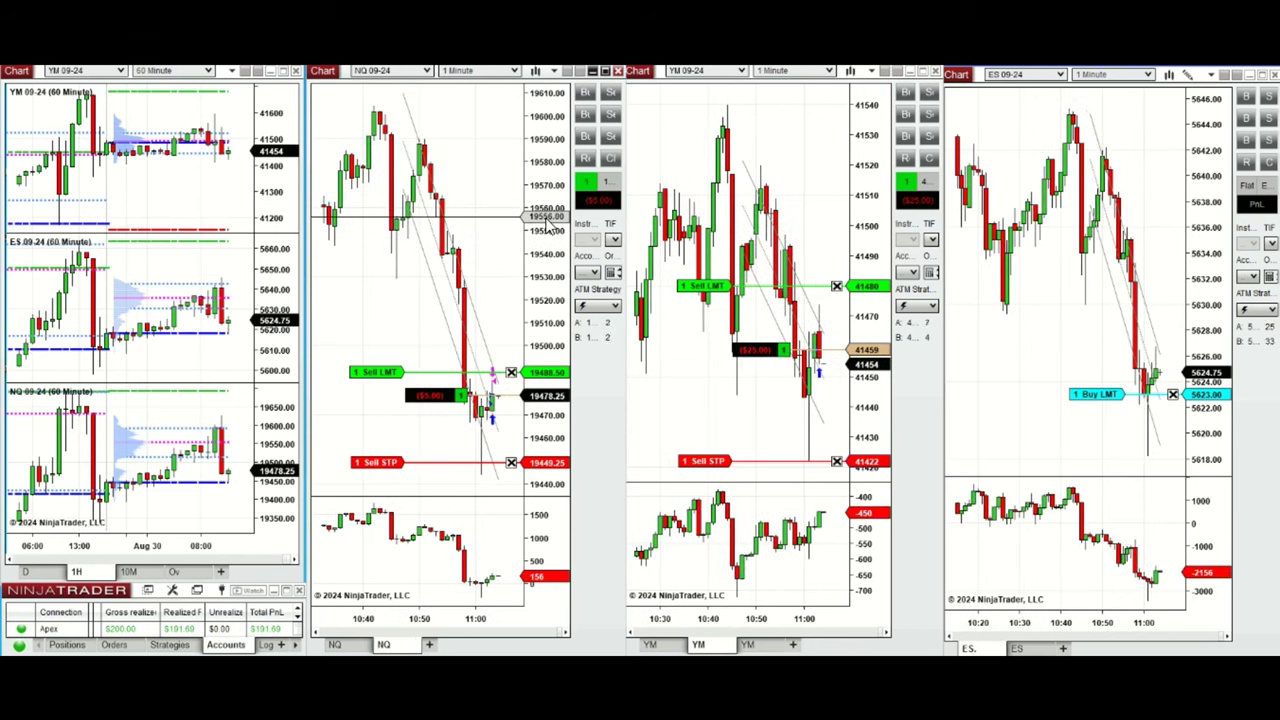
pyautogui.moveTo(378, 462); pyautogui.dragTo(394, 490)
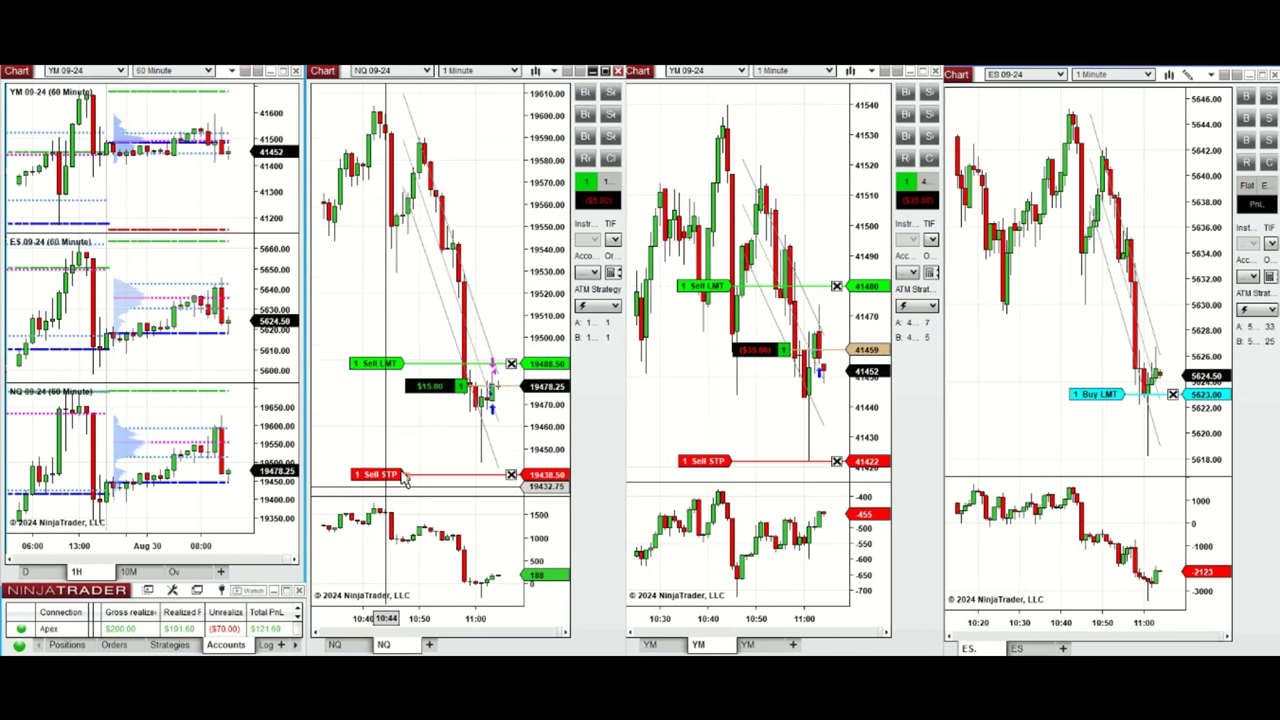
# Add a one-contract NQ buy limit at 19453.00, raise its target to 19501.00, then exit at market.
pyautogui.rightClick(460, 450)
pyautogui.click(499, 194)
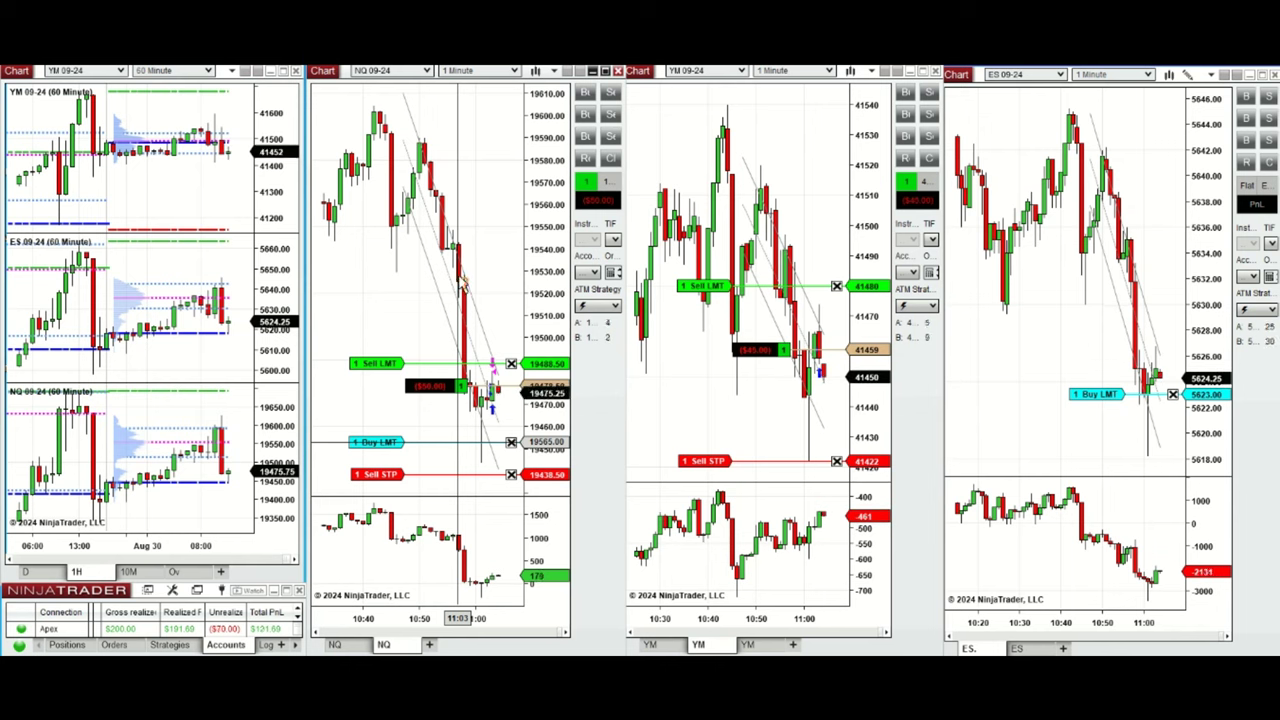
pyautogui.moveTo(378, 363); pyautogui.dragTo(393, 340)
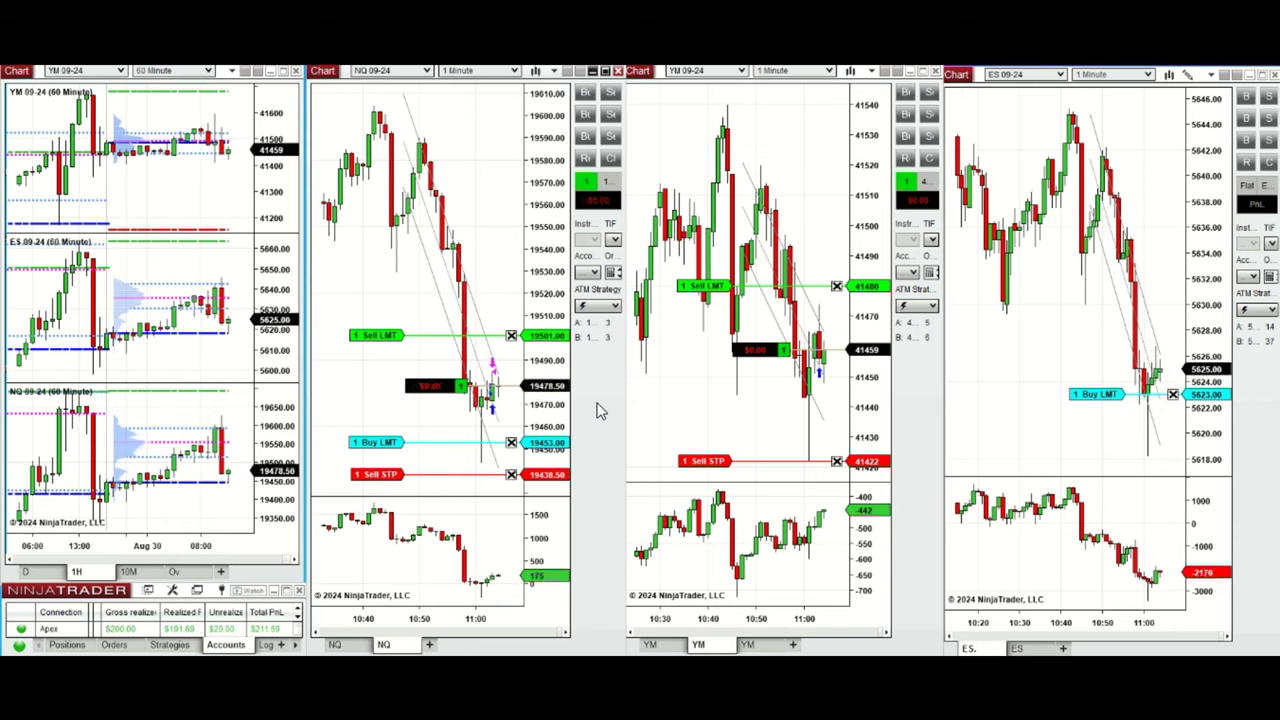
pyautogui.moveTo(378, 335); pyautogui.dragTo(380, 372)
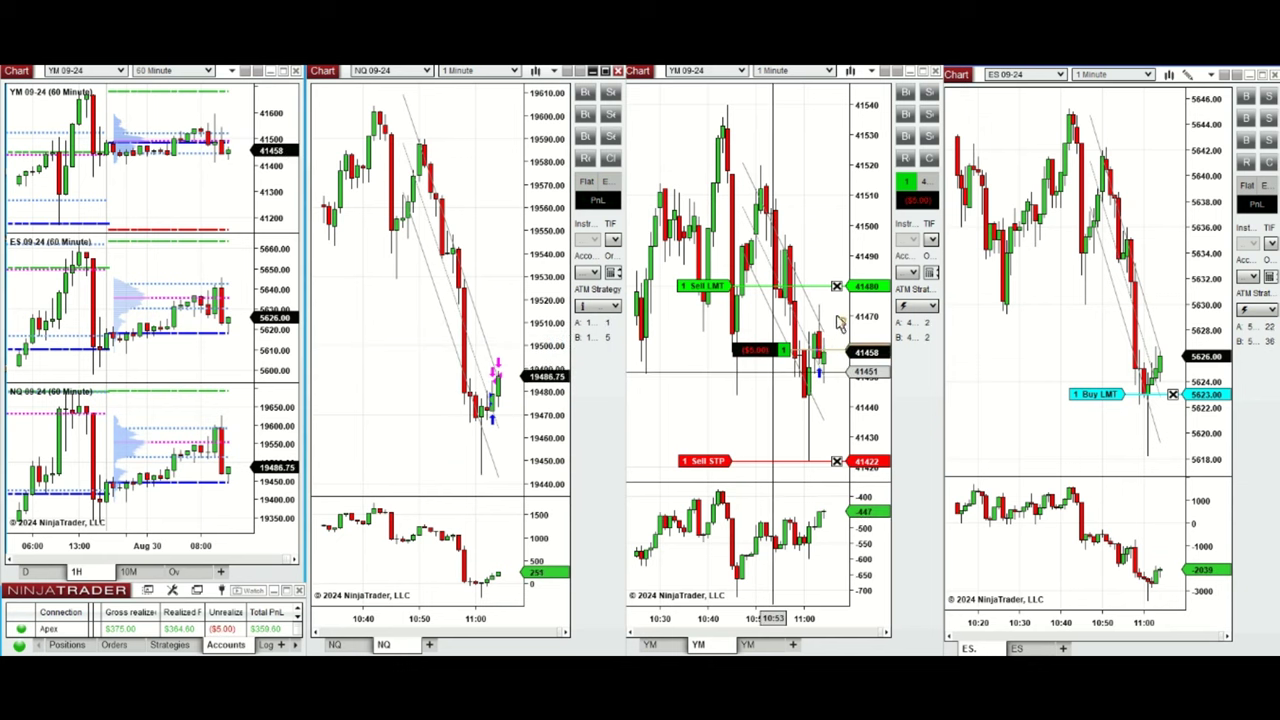
pyautogui.click(882, 305)
# Flatten YM, then place a one-contract NQ buy limit at 19477.25 and lower it to 19472.25.
pyautogui.hotkey('ctrl', 'f')
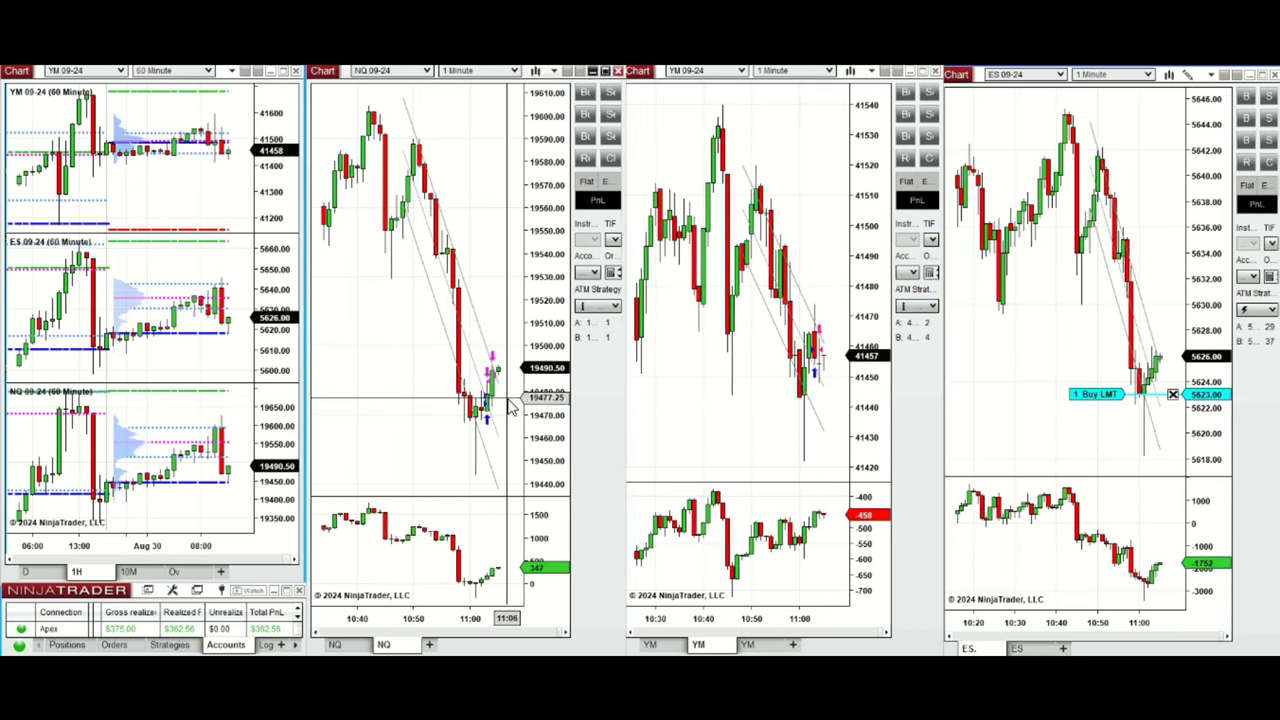
pyautogui.rightClick(512, 398)
pyautogui.click(574, 194)
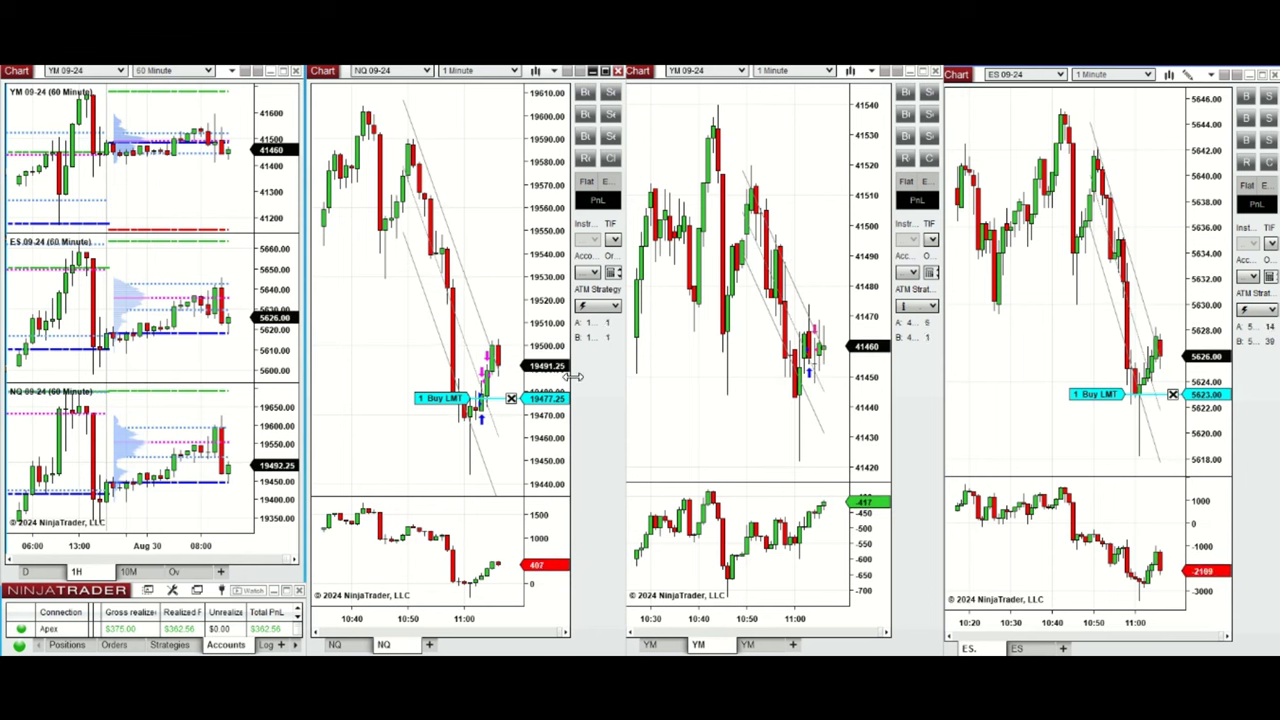
pyautogui.moveTo(433, 412); pyautogui.dragTo(447, 418)
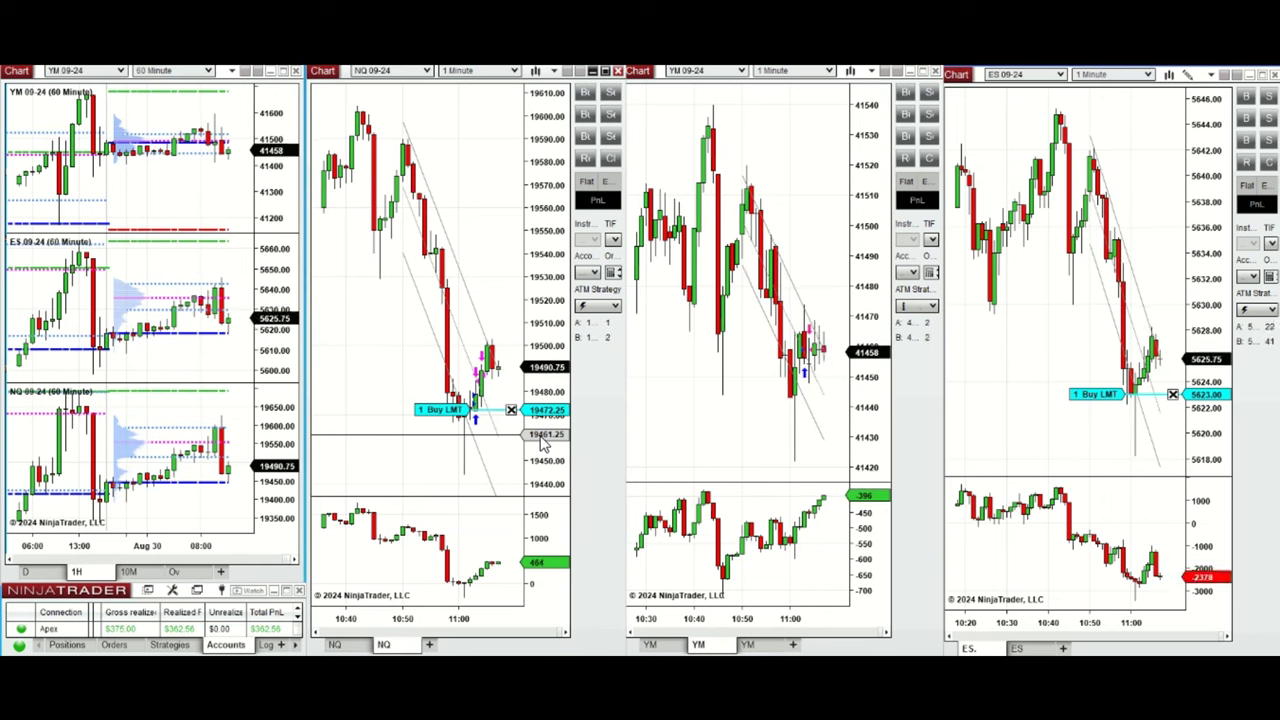
# Move the NQ stop to 19459.75, the YM target to 41472 and the ES buy limit to 5623.50.
pyautogui.moveTo(397, 447); pyautogui.dragTo(400, 440)
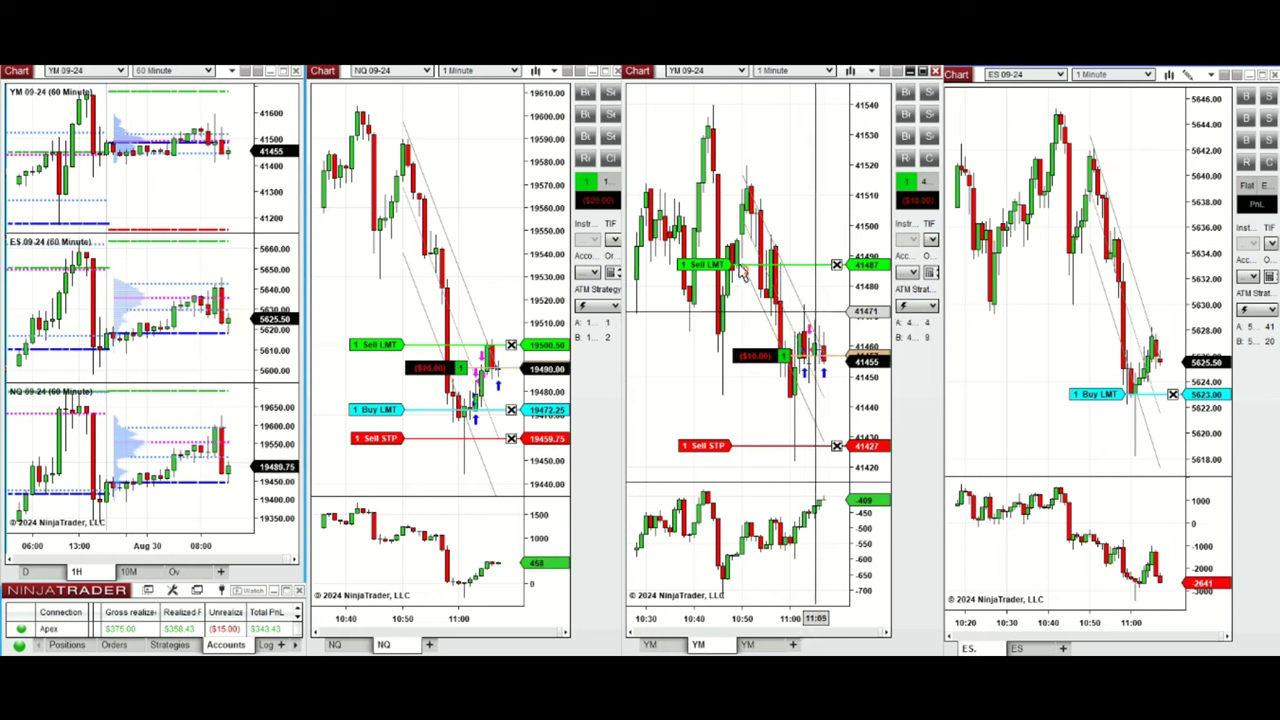
pyautogui.moveTo(712, 264); pyautogui.dragTo(728, 318)
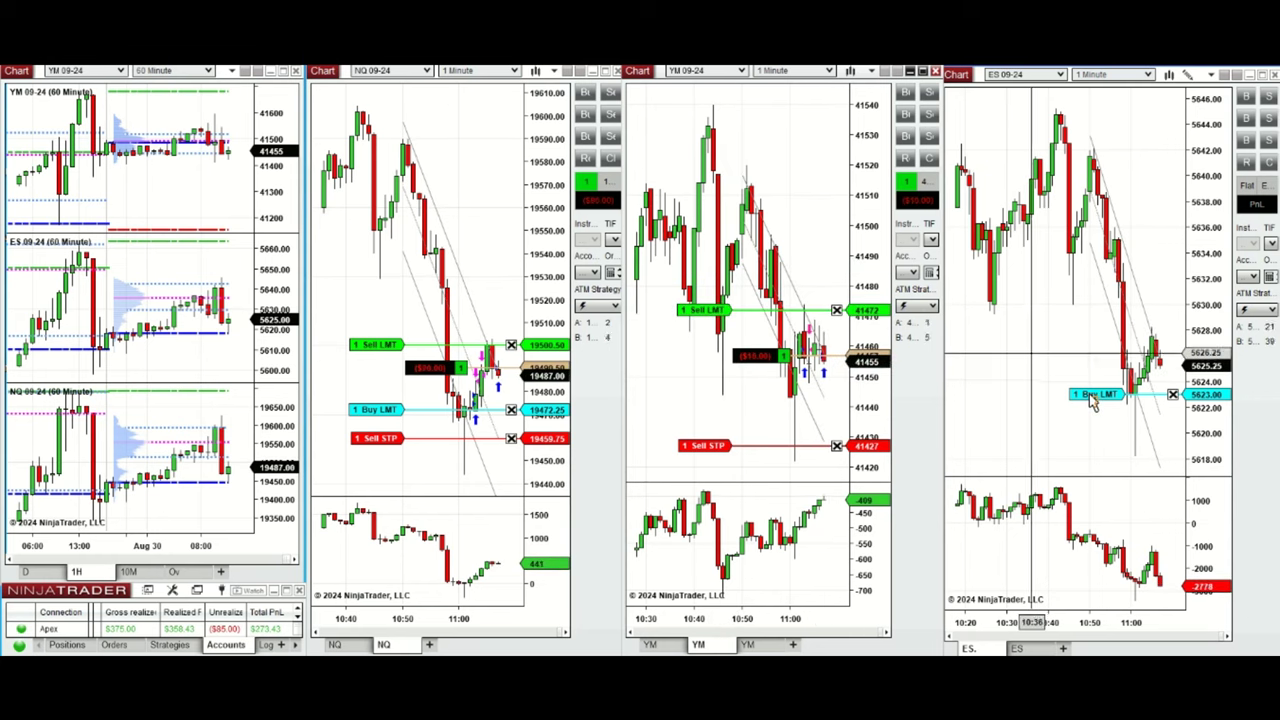
pyautogui.moveTo(1095, 395); pyautogui.dragTo(1095, 390)
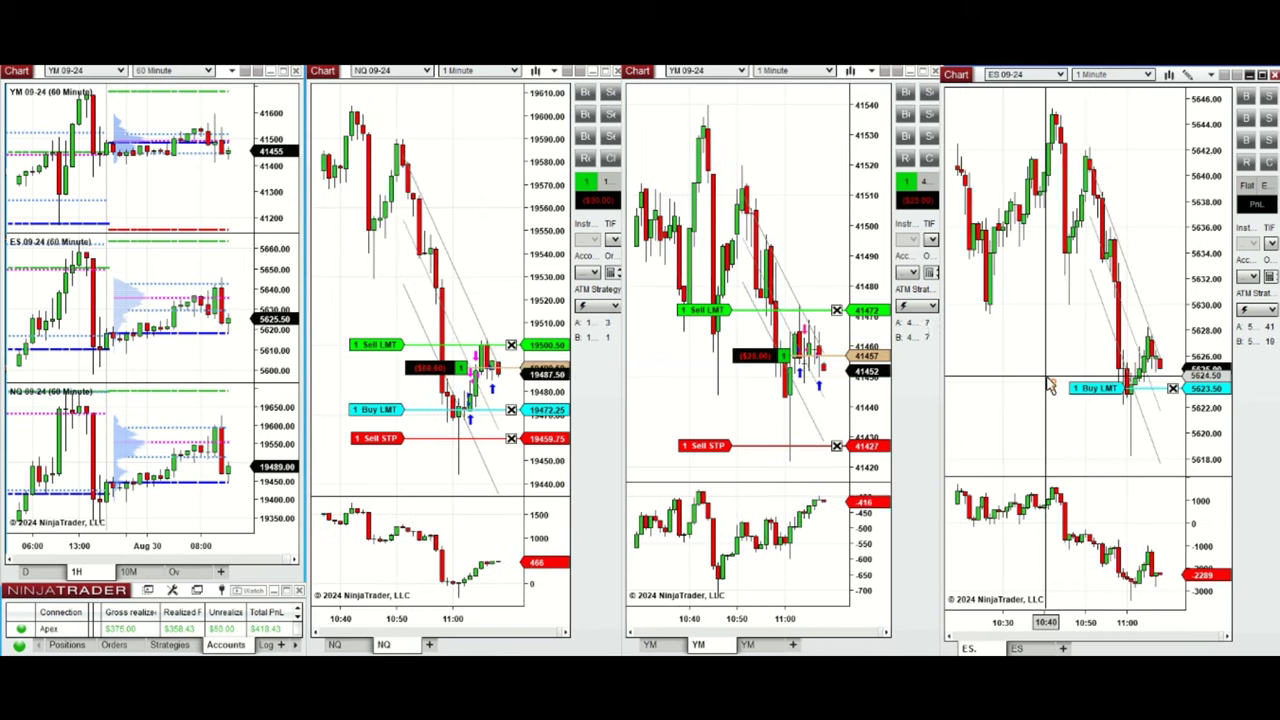
# Lower the NQ stop to about 19448, the ES stop to 5621.50, and nudge the NQ buy limit lower.
pyautogui.moveTo(405, 443); pyautogui.dragTo(397, 467)
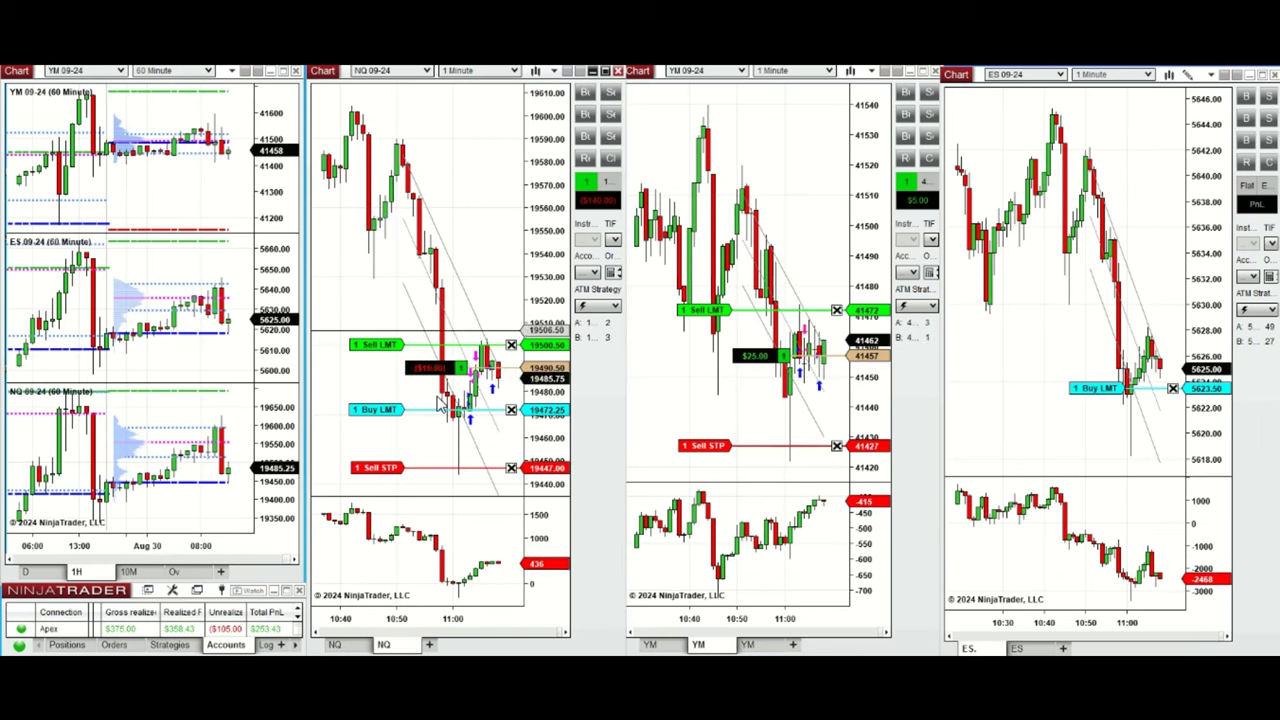
pyautogui.moveTo(392, 442); pyautogui.dragTo(390, 440)
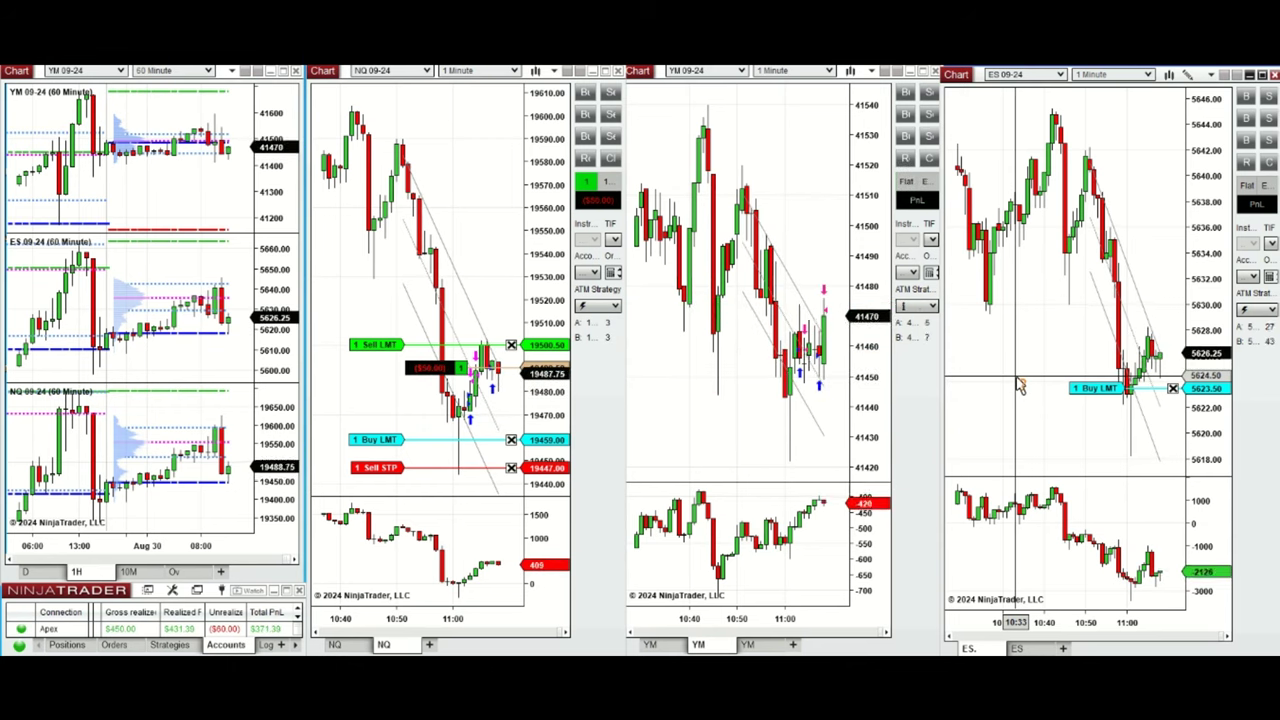
pyautogui.moveTo(1037, 388); pyautogui.dragTo(1035, 414)
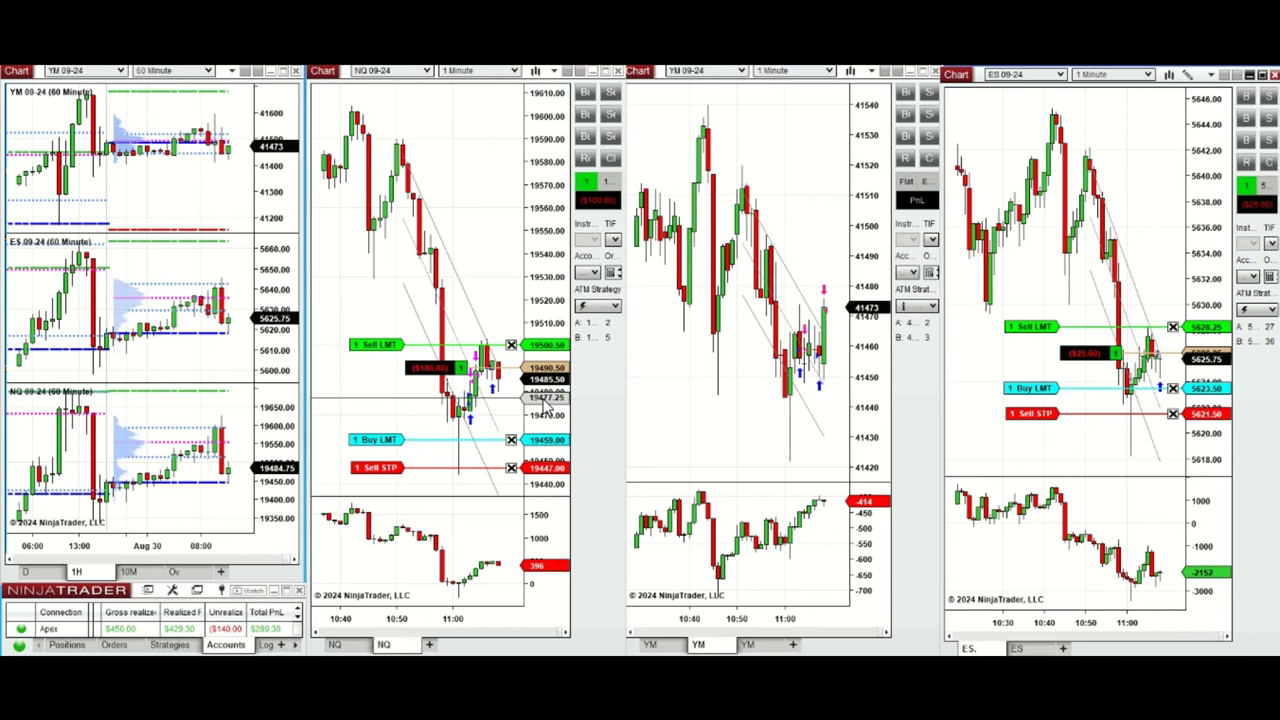
pyautogui.moveTo(383, 439); pyautogui.dragTo(383, 420)
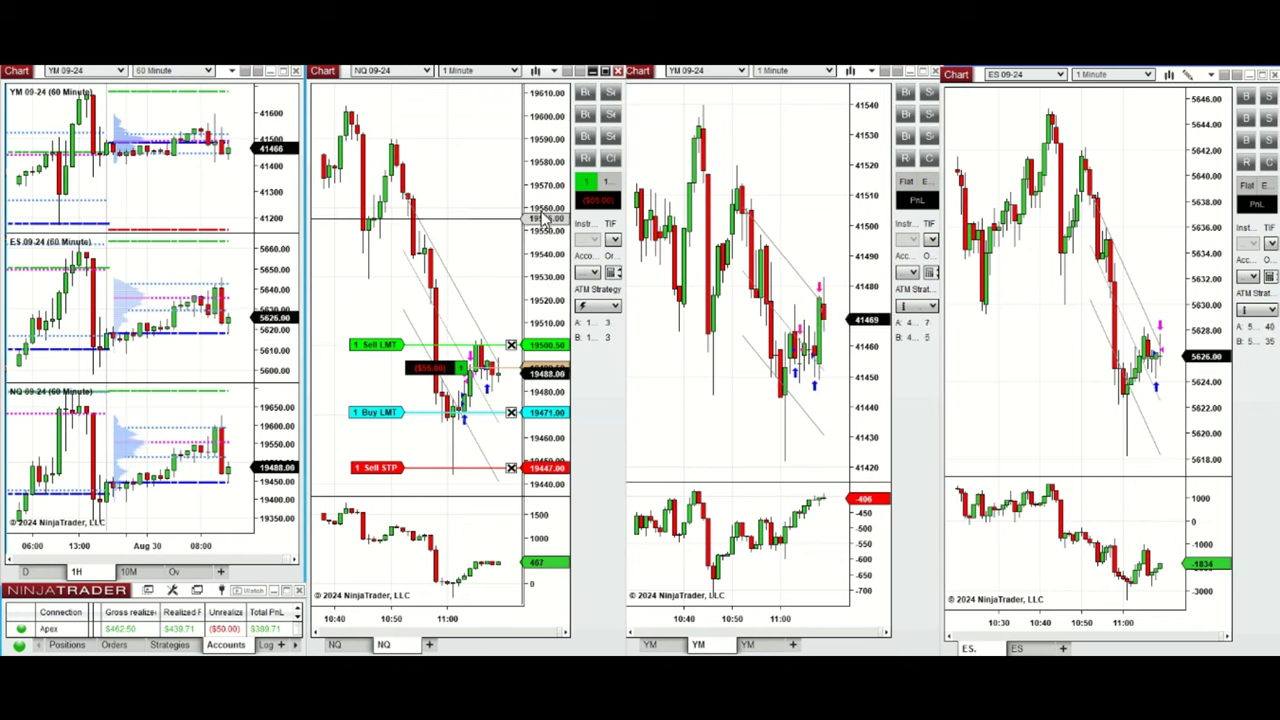
# Lower the NQ stop to 19440.25 and place a new NQ buy limit order, letting the trade close.
pyautogui.moveTo(378, 435); pyautogui.dragTo(392, 452)
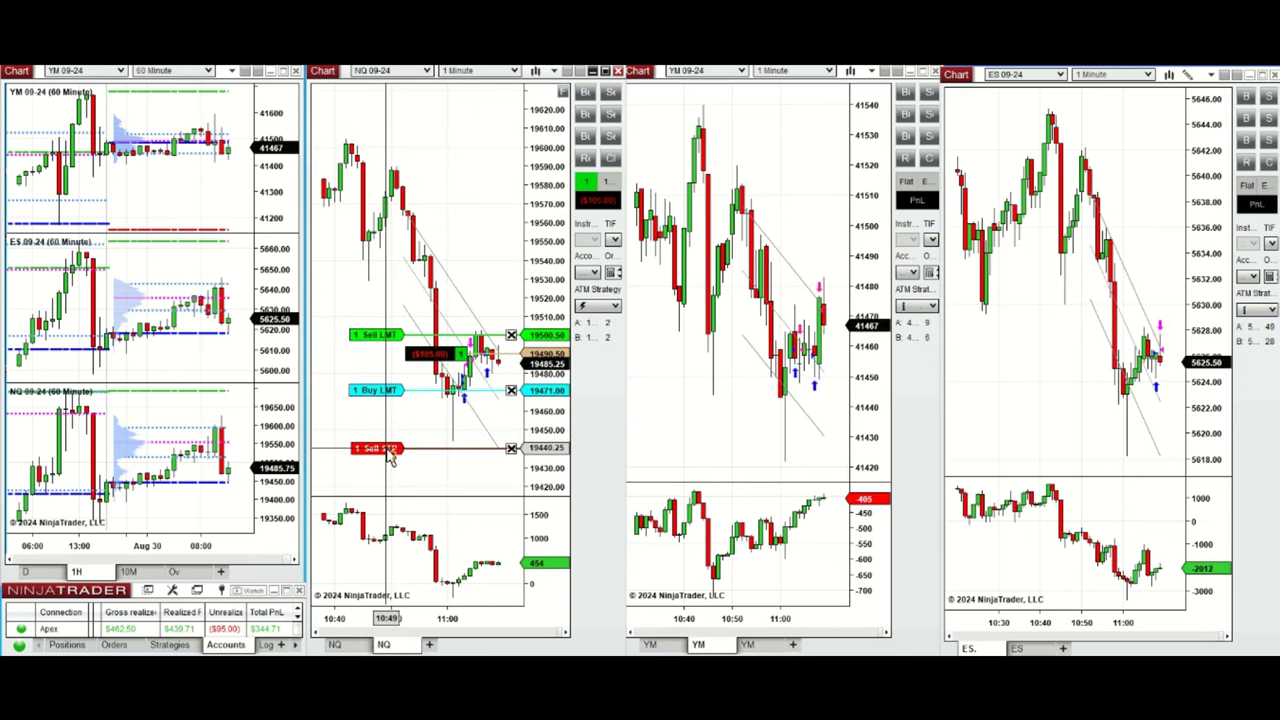
pyautogui.rightClick(465, 430)
pyautogui.click(499, 196)
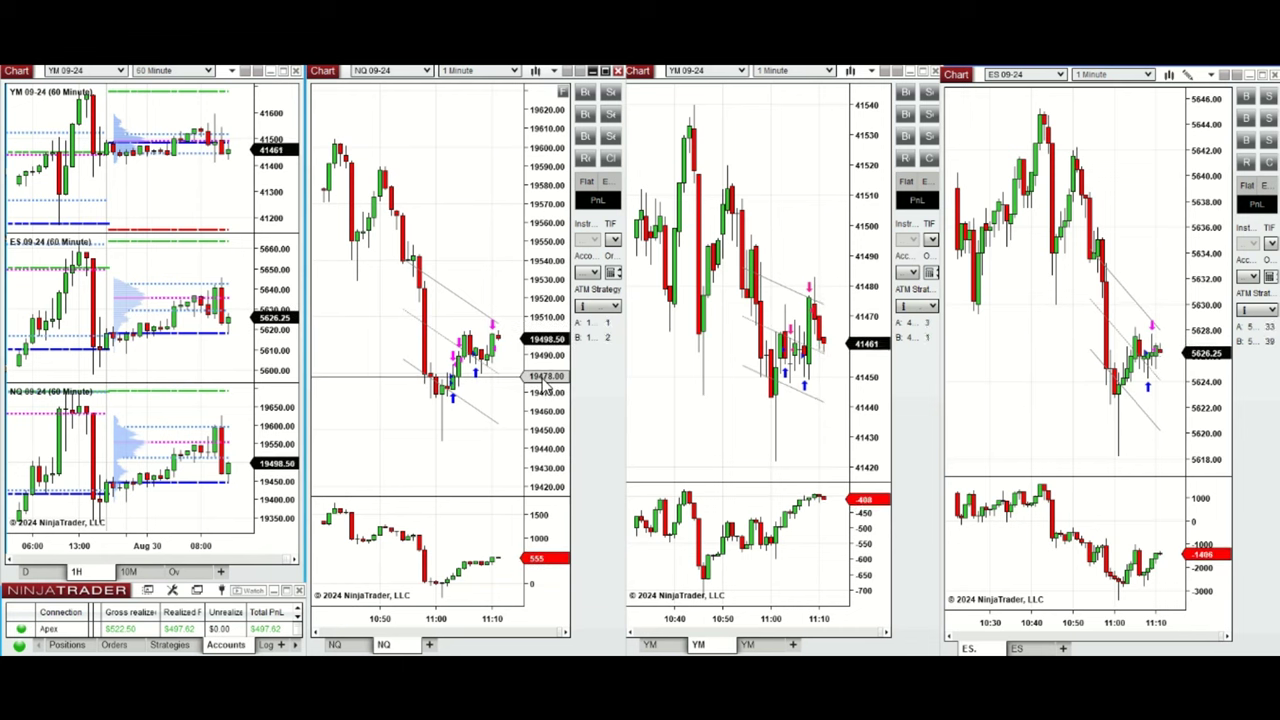
pyautogui.moveTo(1157, 621); pyautogui.dragTo(1133, 621)
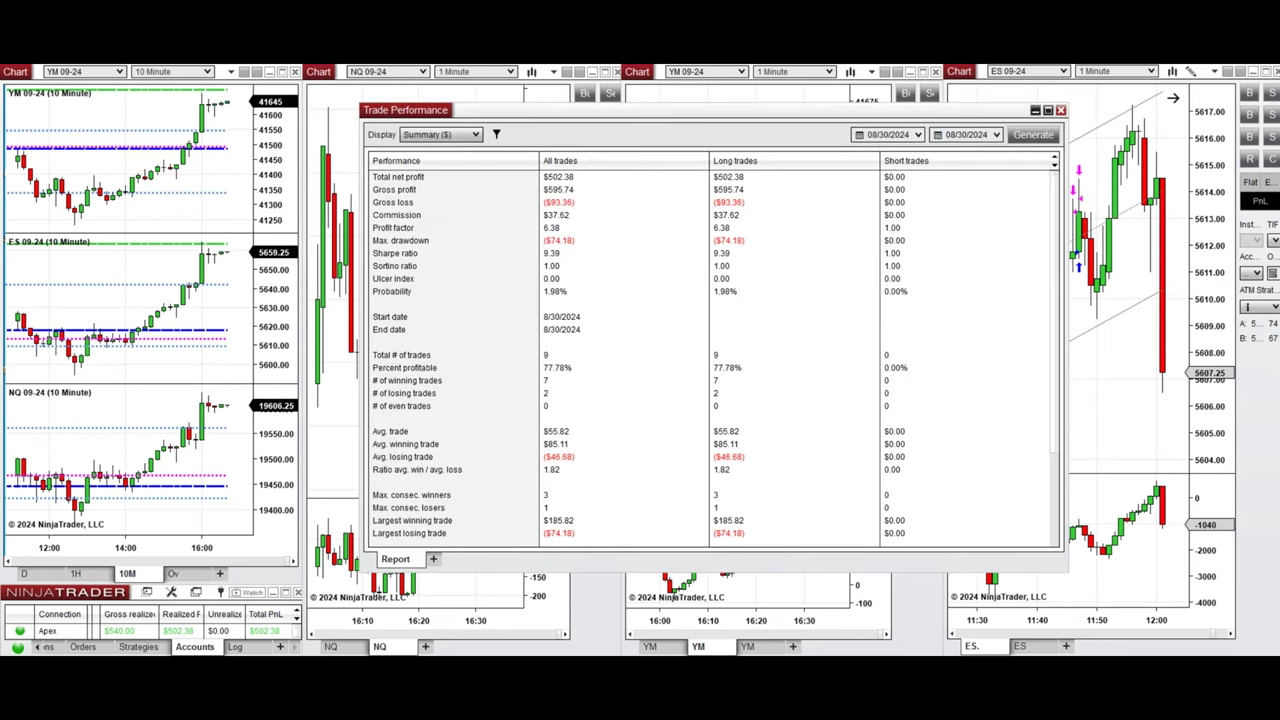
# Review the Profit factor, Percent profitable, Ratio avg. win / avg. loss and Largest winning trade rows.
pyautogui.click(183, 640)
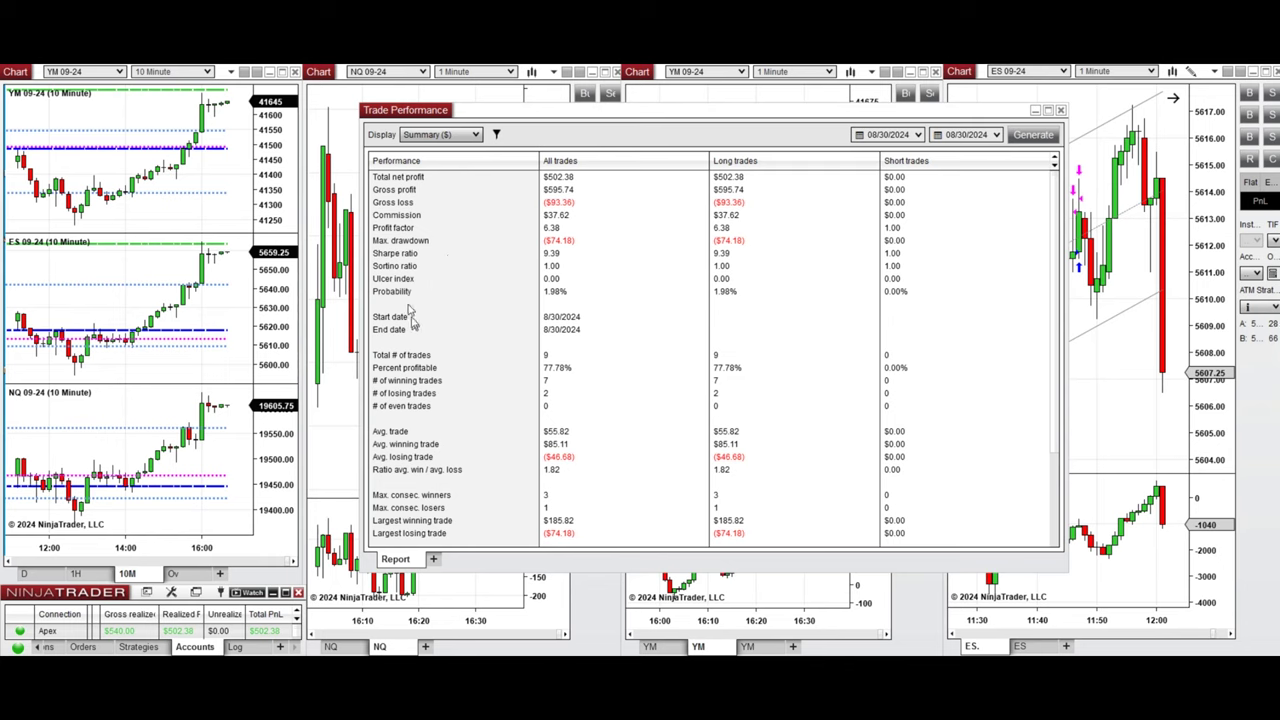
pyautogui.click(390, 231)
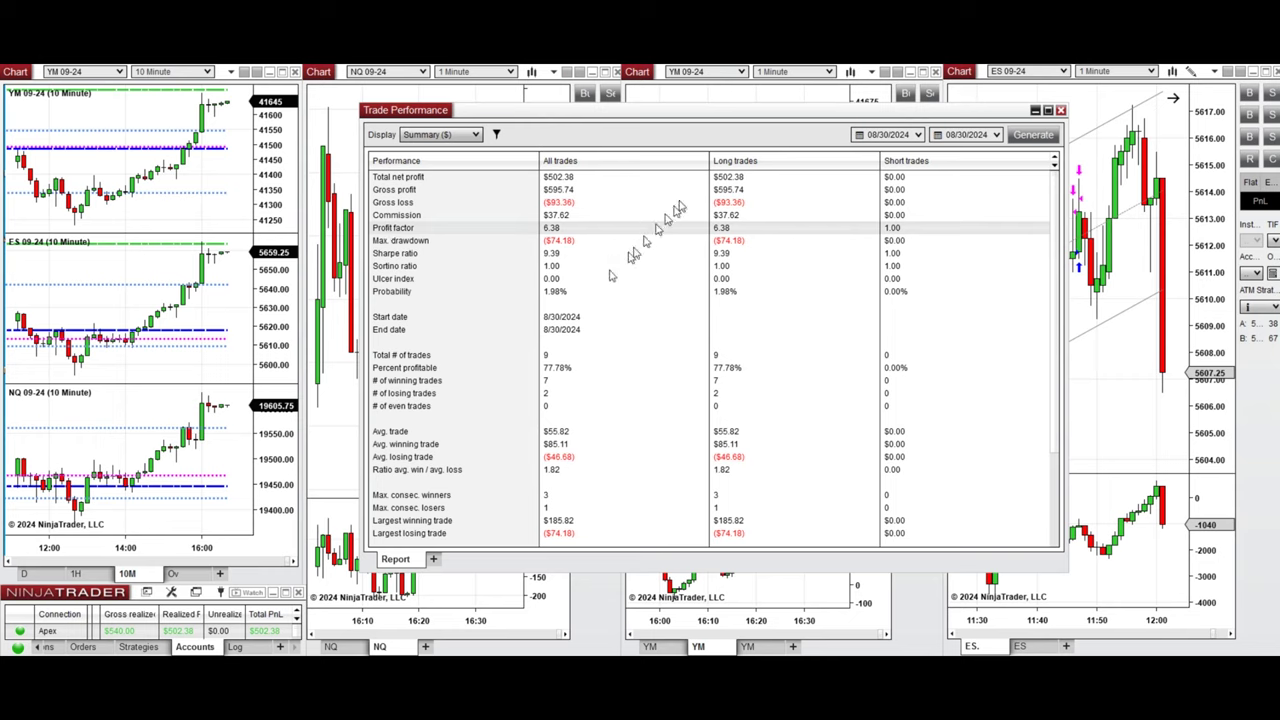
pyautogui.click(547, 368)
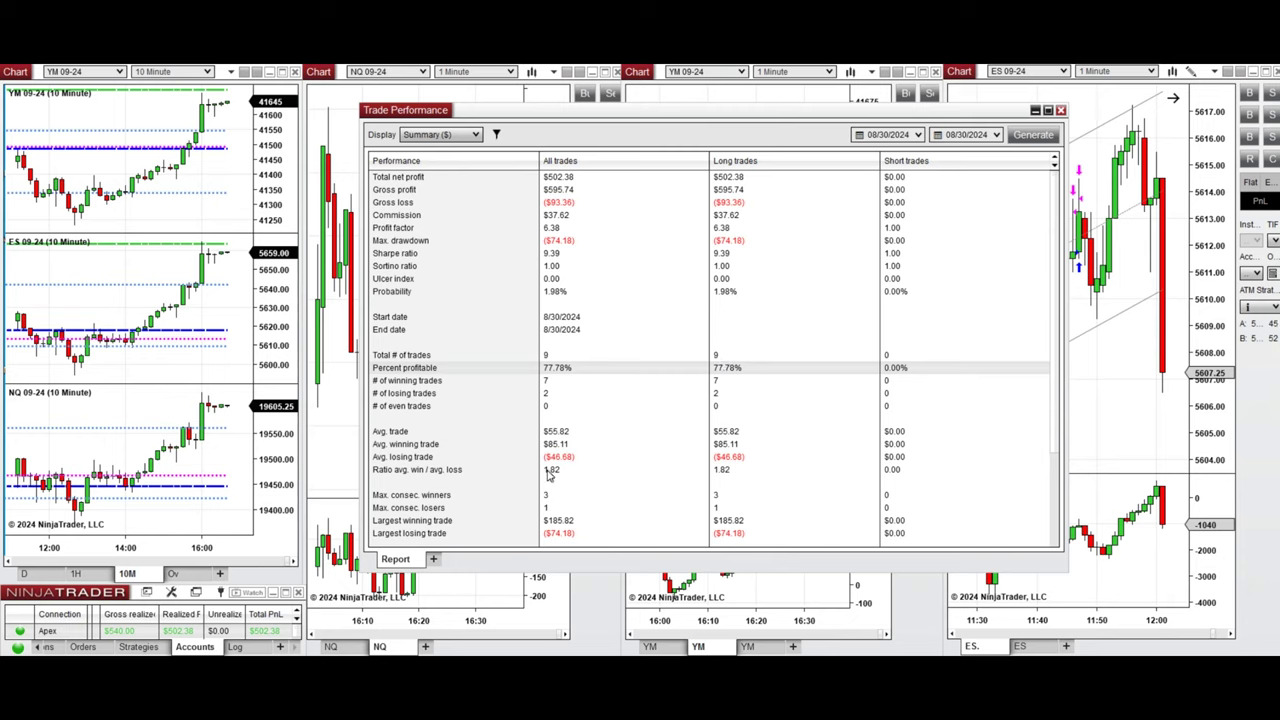
pyautogui.click(554, 471)
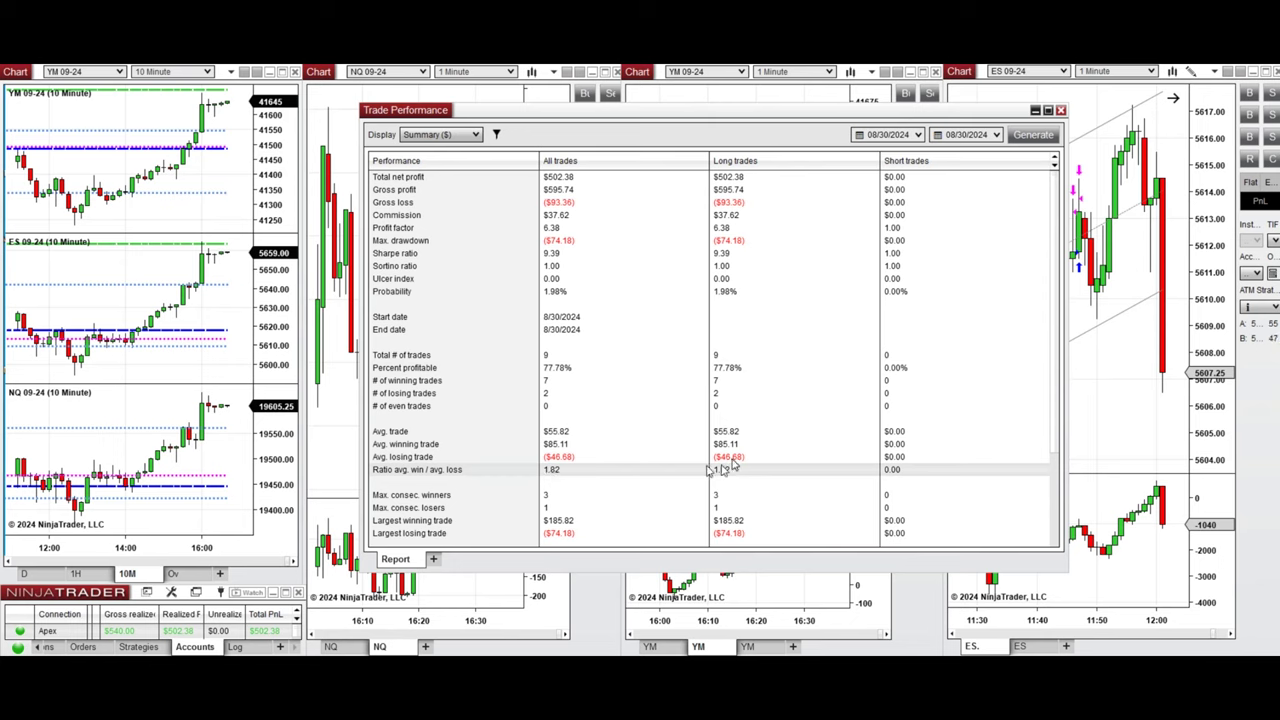
pyautogui.click(568, 521)
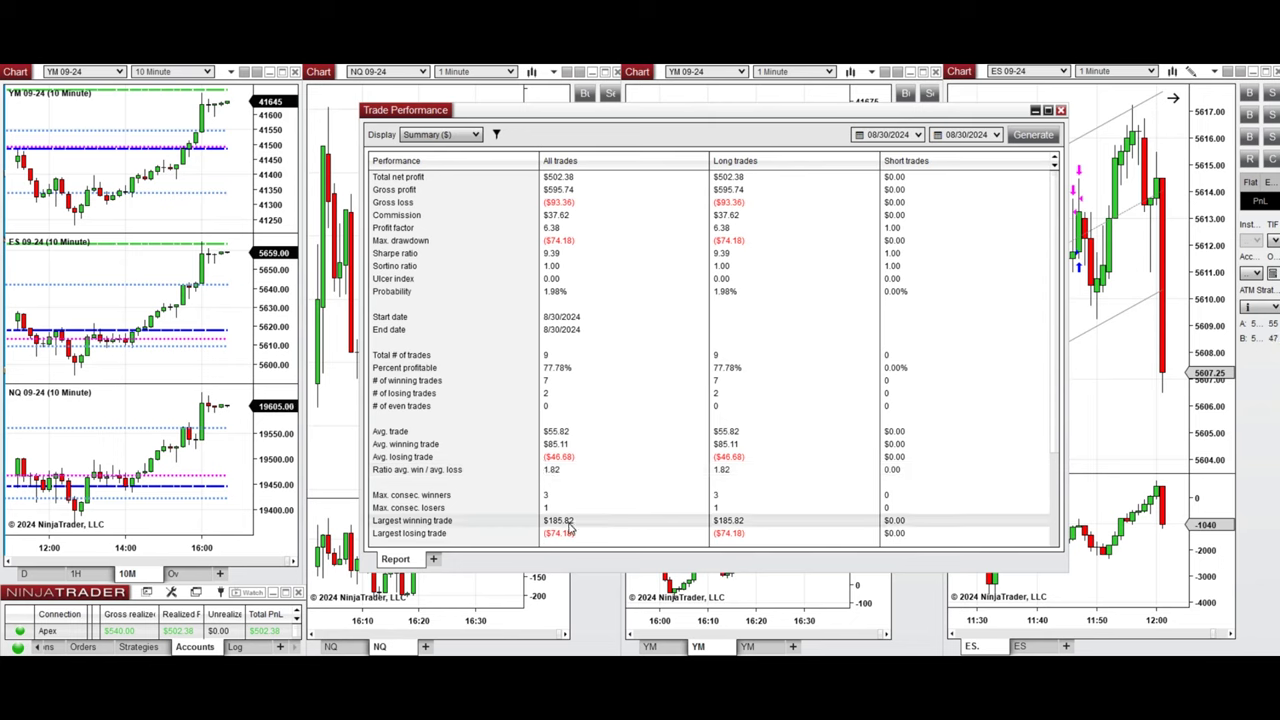